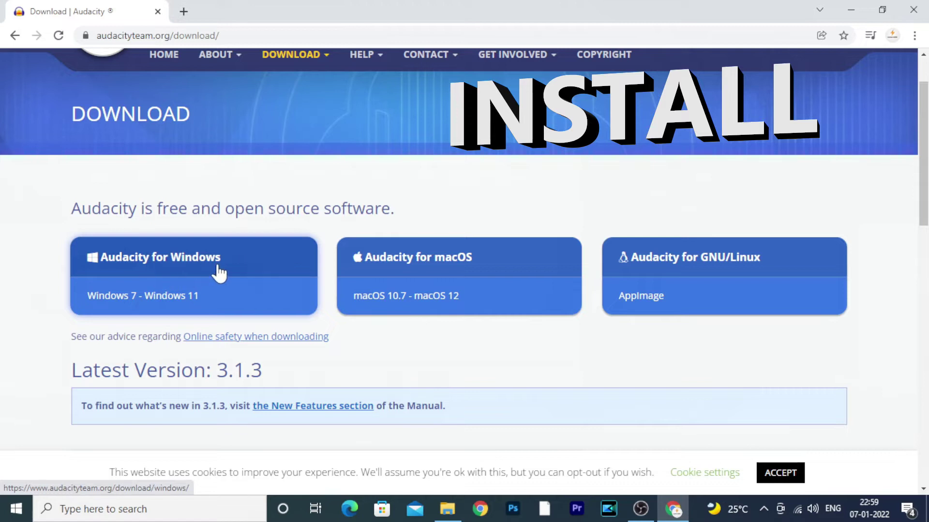
- Start downloading the Audacity 3.1.3 Windows installer from the audacityteam.org download page
left_click(184, 270)
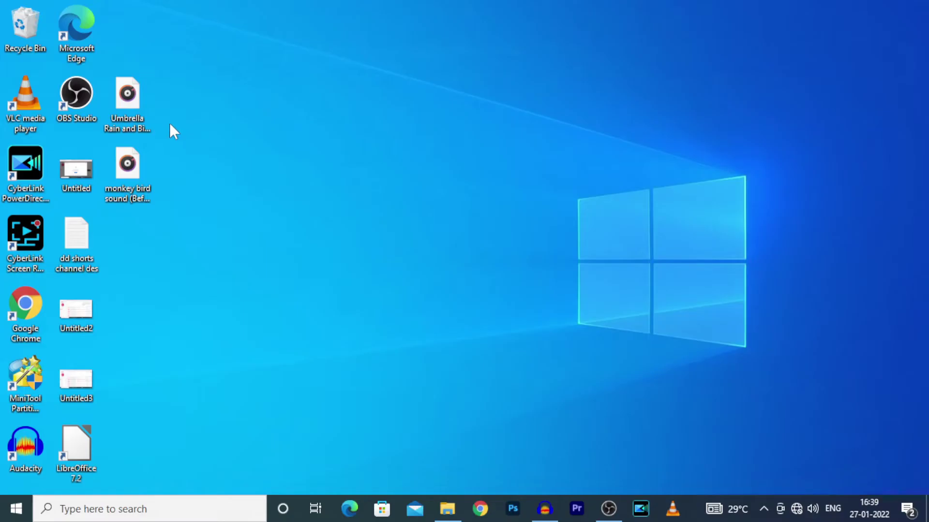
- Open 'Umbrella Rain and Birds Chirping Sounds(Before)' in Audacity and scroll to the clip's end
left_click_drag(127, 96, 380, 255)
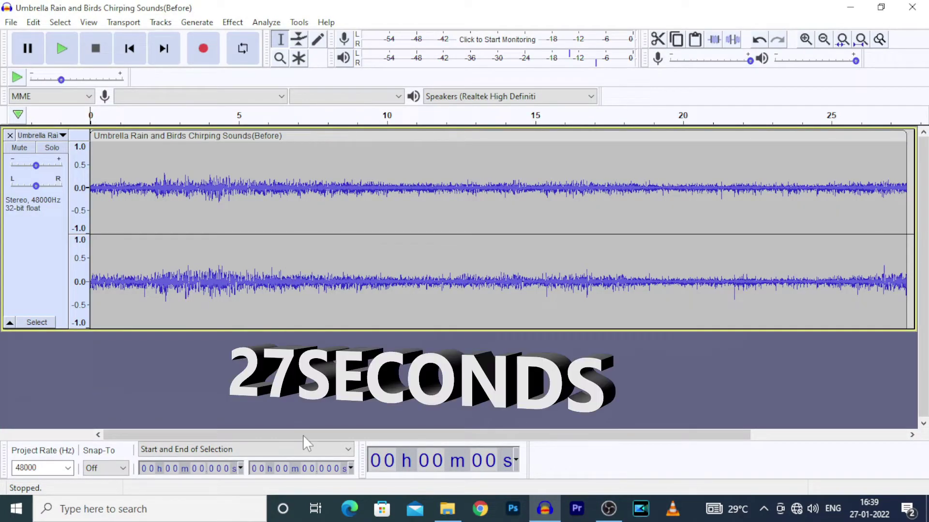
left_click_drag(322, 430, 483, 437)
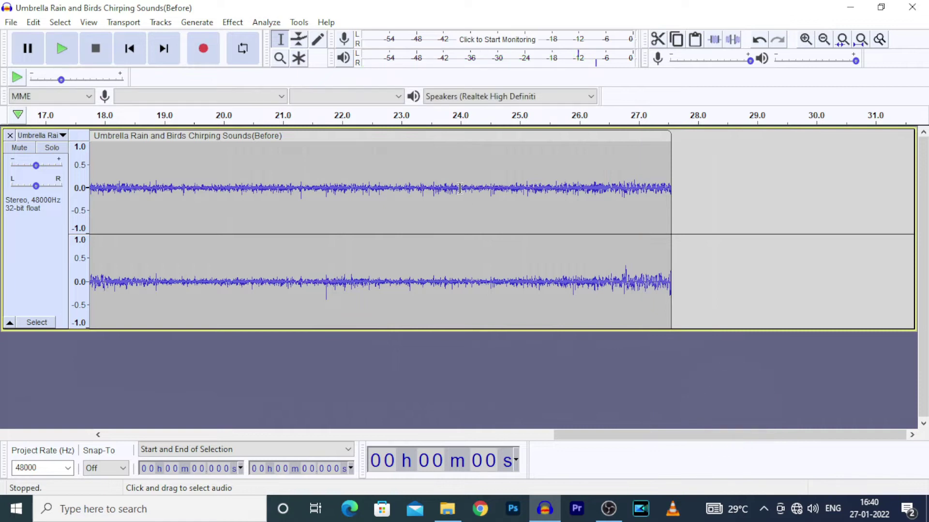
- Select the audio from 24.0 s to the clip's end at 27.8 s and delete it
left_click_drag(460, 188, 686, 221)
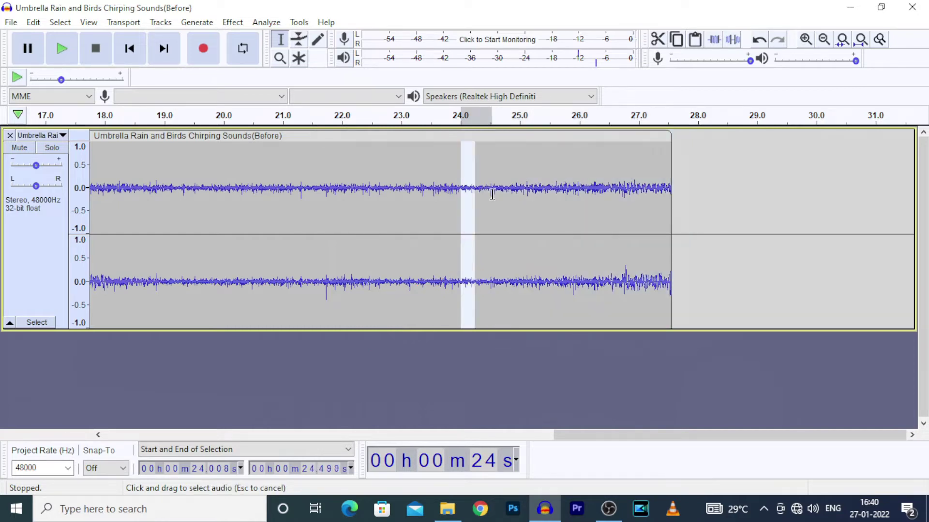
left_click_drag(479, 194, 684, 220)
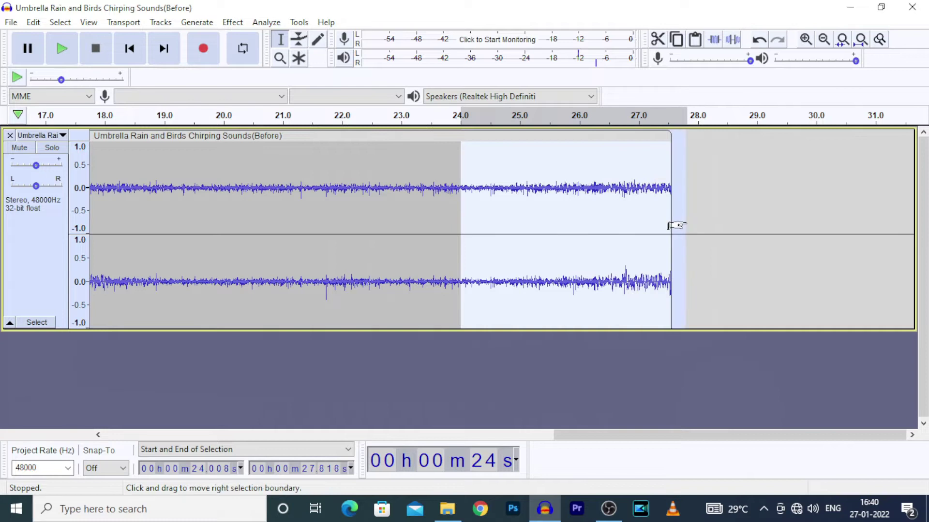
key("Delete")
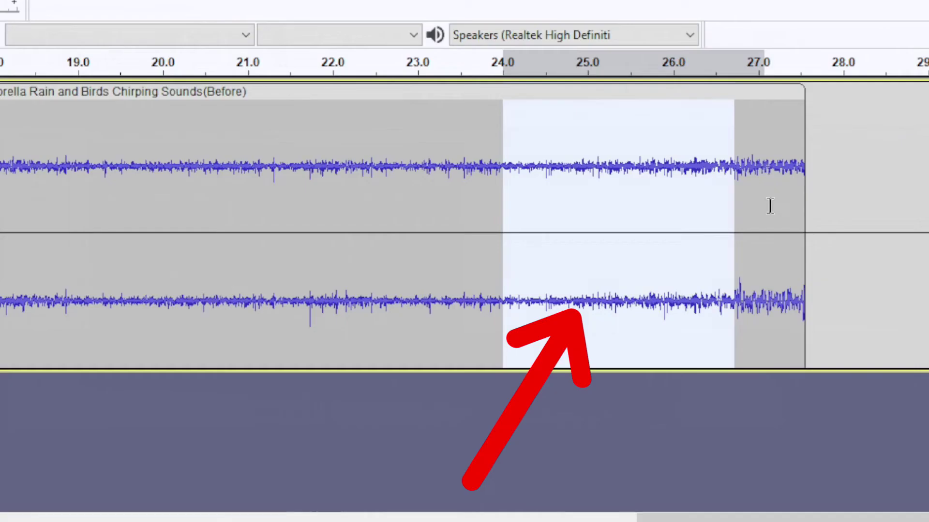
left_click_drag(646, 214, 684, 222)
left_click_drag(825, 213, 813, 219)
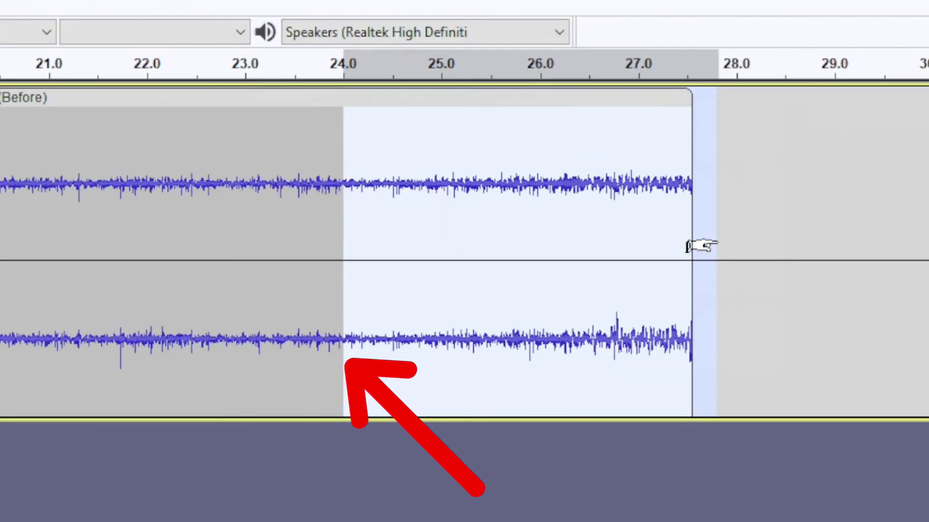
key("Delete")
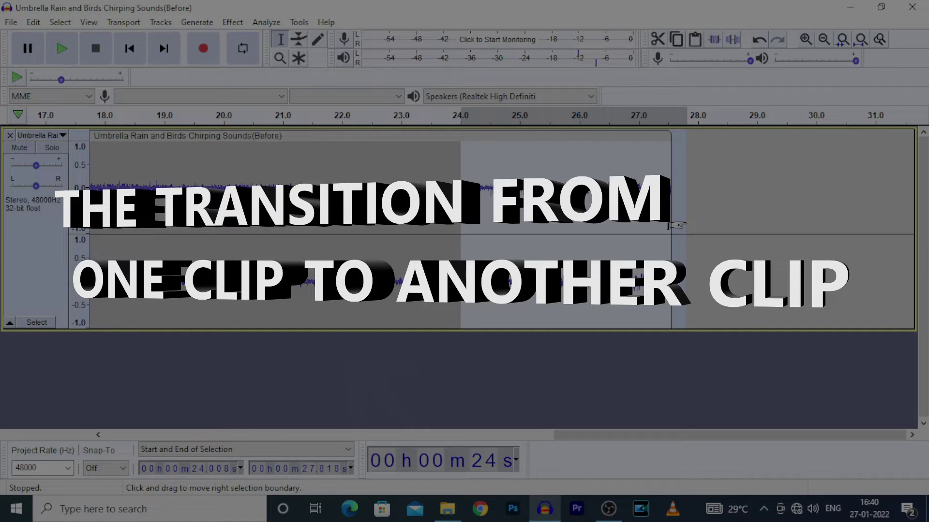
key("Delete")
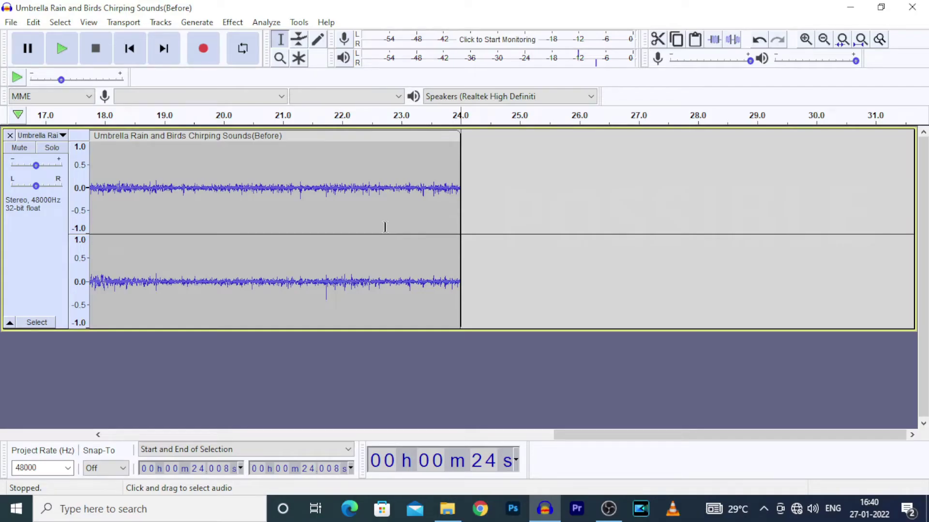
- Select the whole trimmed clip and apply the Repeat effect with 1 repeat added
left_click(384, 226)
key("ctrl+a")
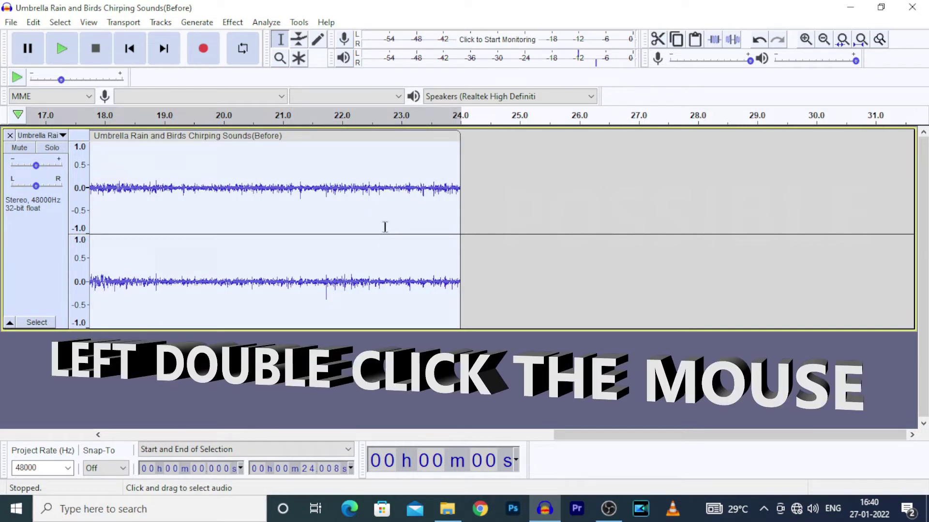
left_click(232, 23)
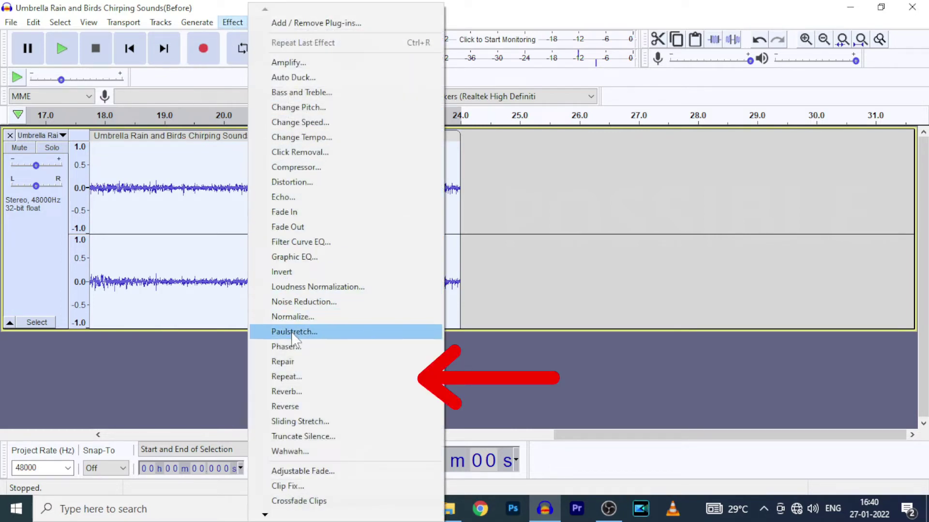
left_click(377, 379)
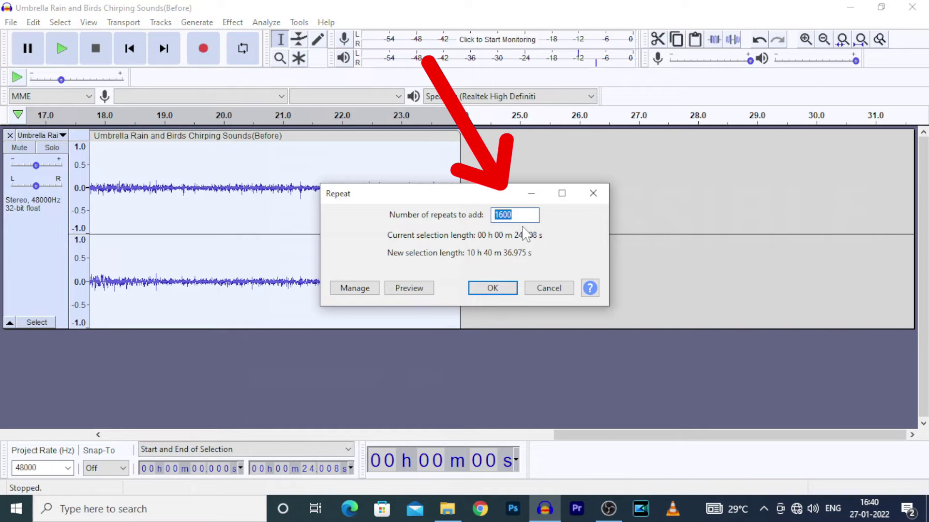
key("BackSpace")
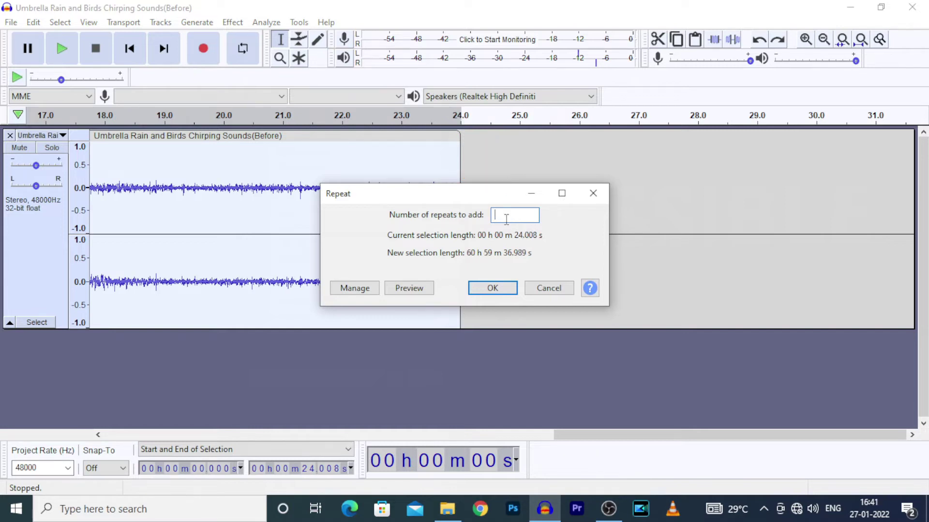
type("1")
left_click(492, 287)
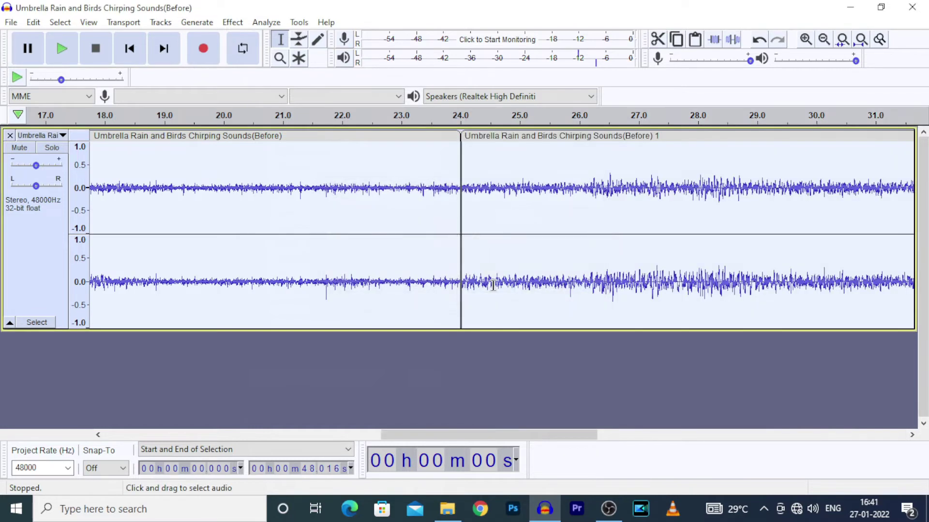
- Set the Repeat count to 160, giving a new length of 1 h 02 m 54.769 s
left_click_drag(394, 433, 825, 457)
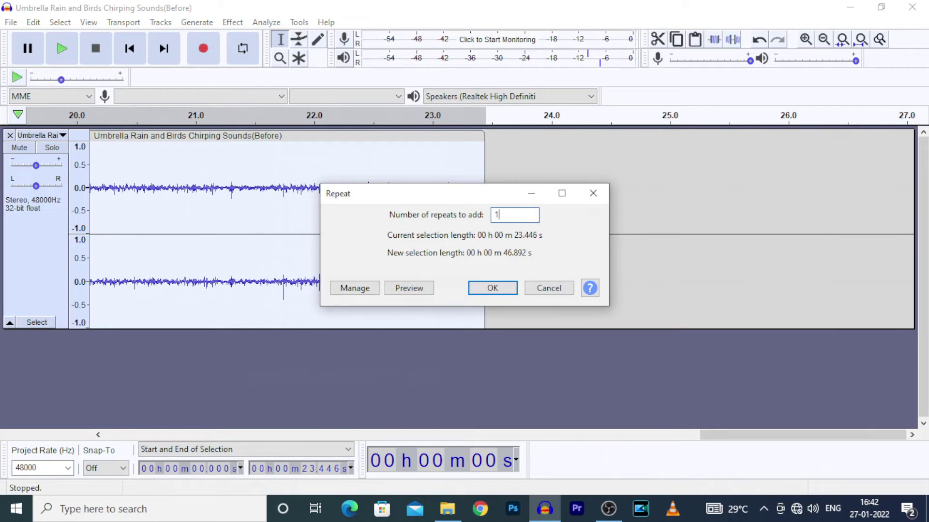
type("0")
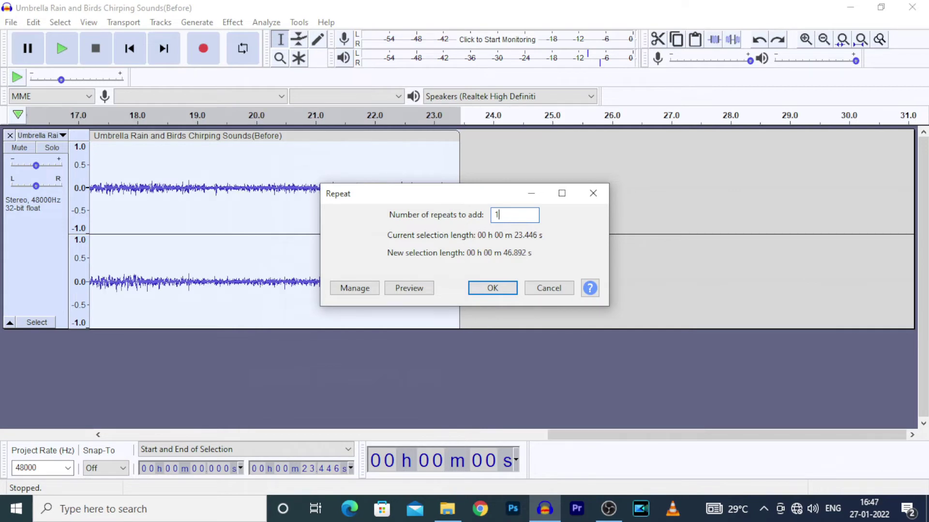
type("50")
key("BackSpace")
type("60")
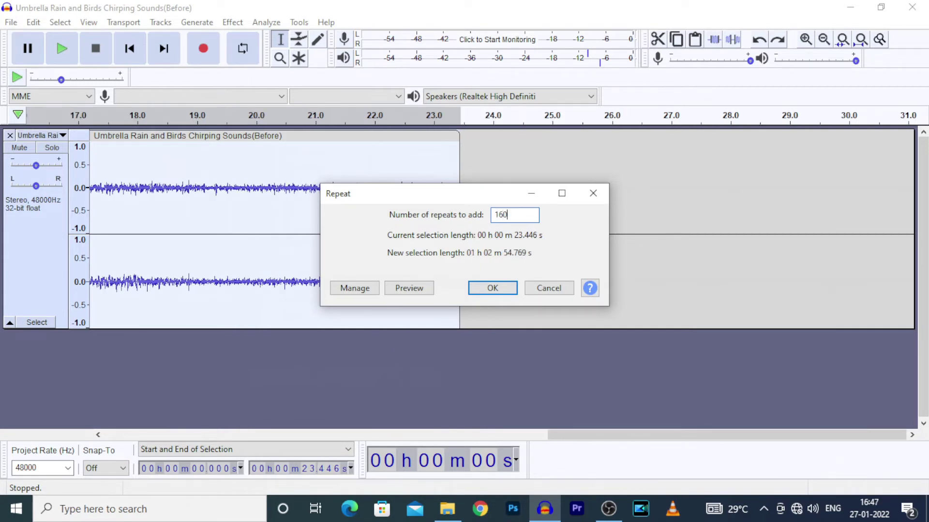
- Apply the 160 repeats, then scroll along the timeline and play back from about 5:25
left_click(492, 288)
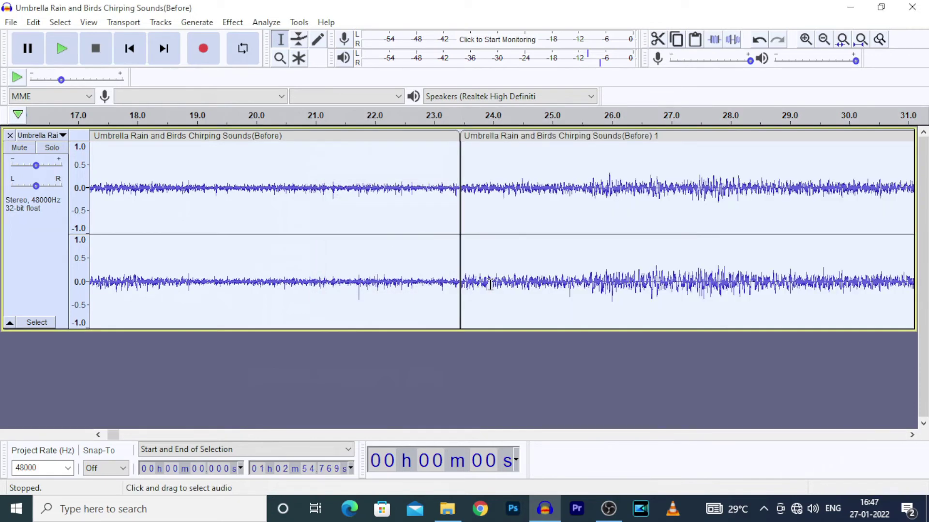
left_click_drag(113, 435, 181, 435)
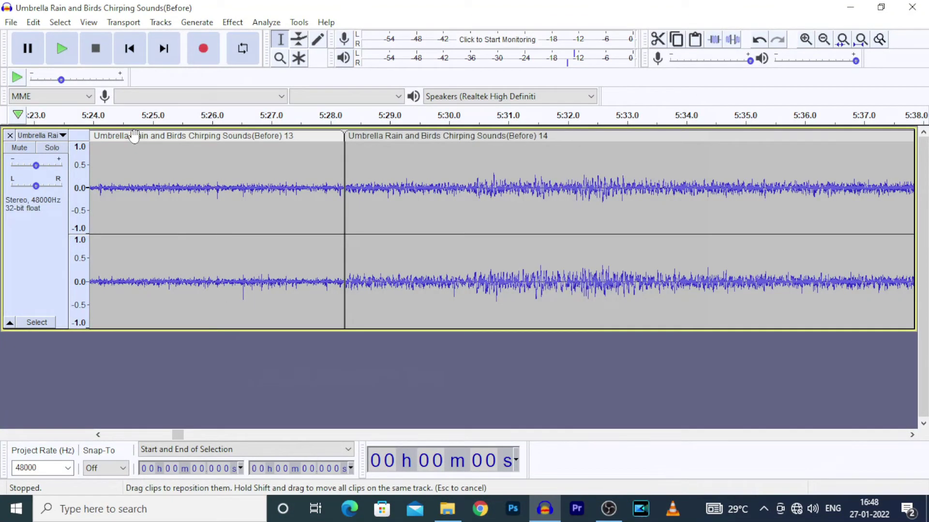
left_click(177, 119)
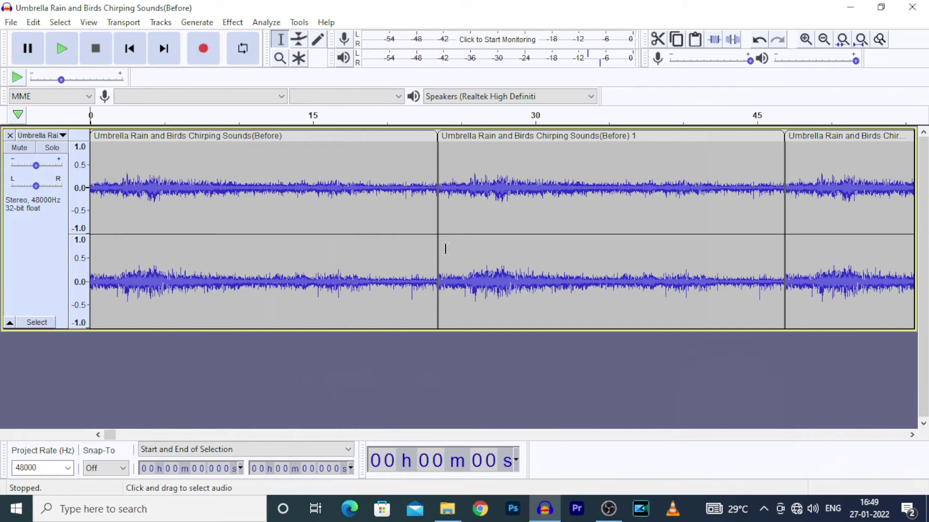
- Export the track as a Signed 24-bit PCM WAV named 'Umbrella Rain and Birds Chirping Sounds(After)'
left_click(10, 23)
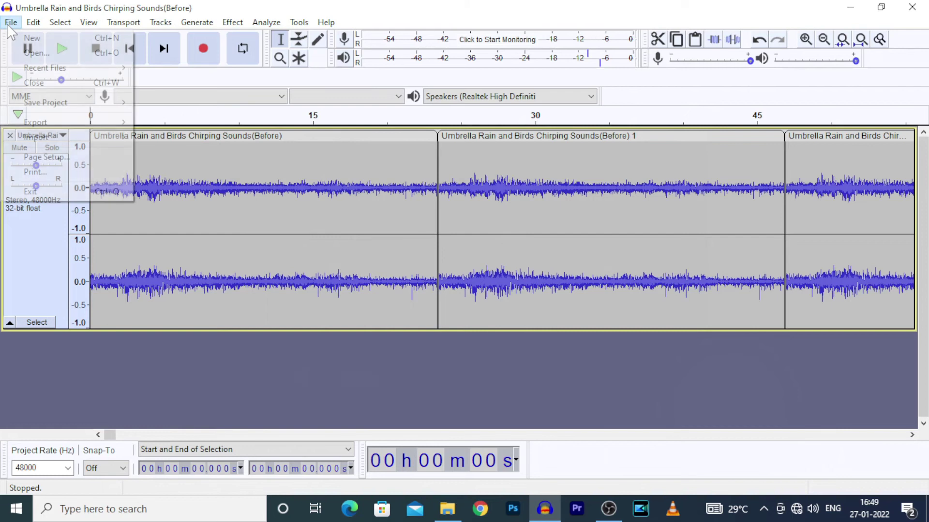
mouse_move(76, 127)
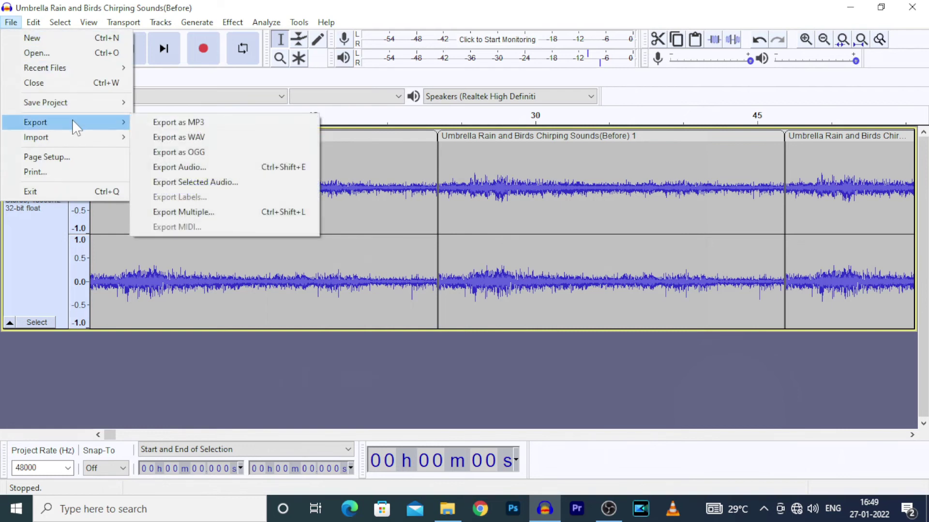
left_click(175, 141)
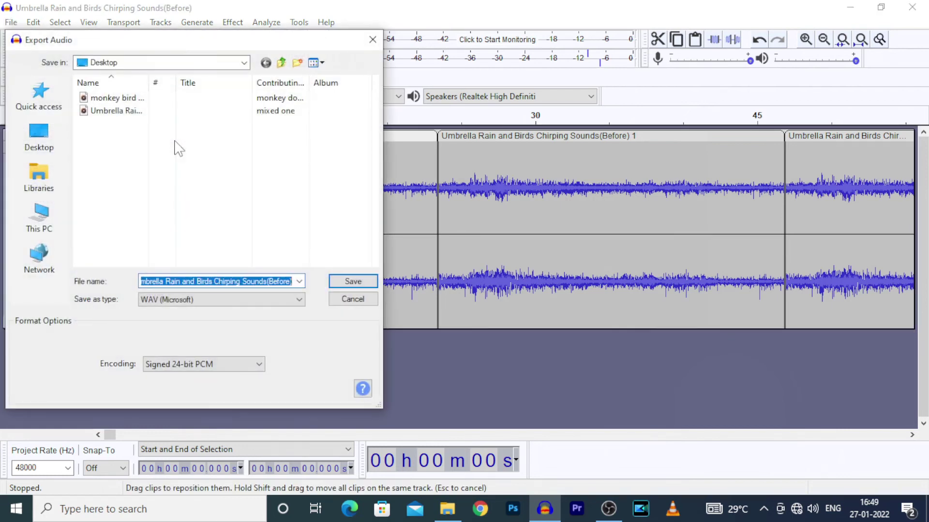
left_click(290, 282)
key("BackSpace")
key("BackSpace")
key("BackSpace")
key("BackSpace")
key("BackSpace")
key("BackSpace")
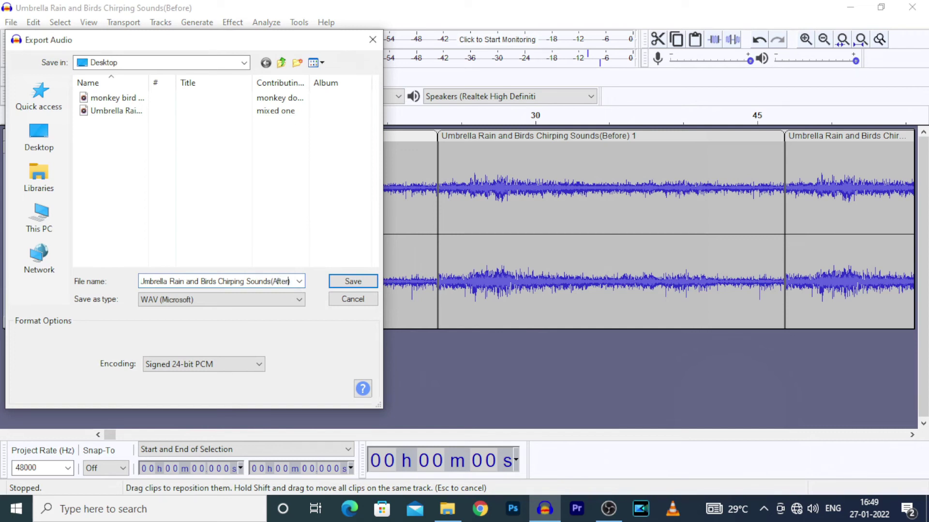
left_click(275, 299)
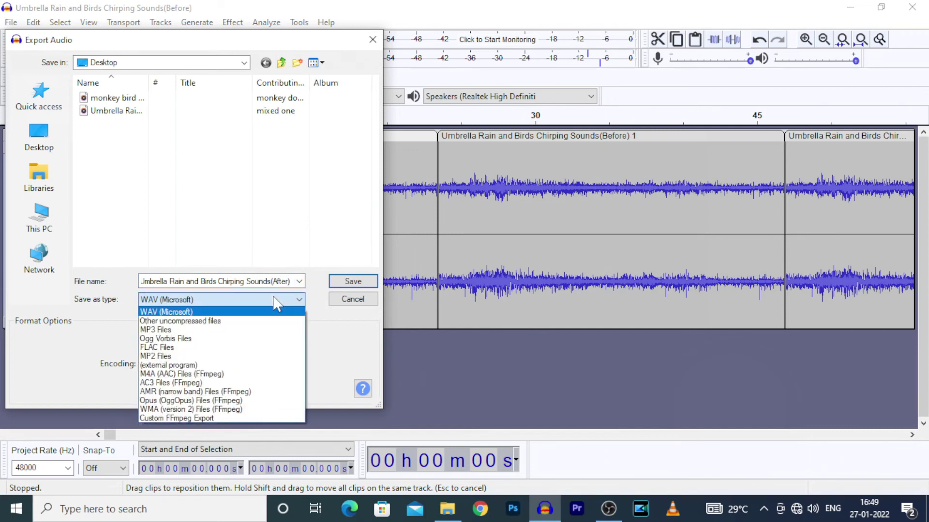
left_click(267, 312)
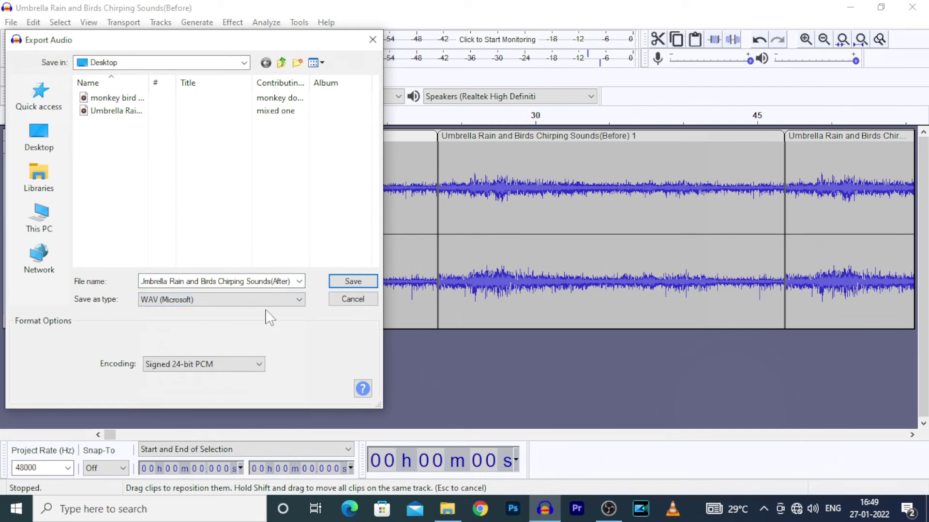
left_click(258, 366)
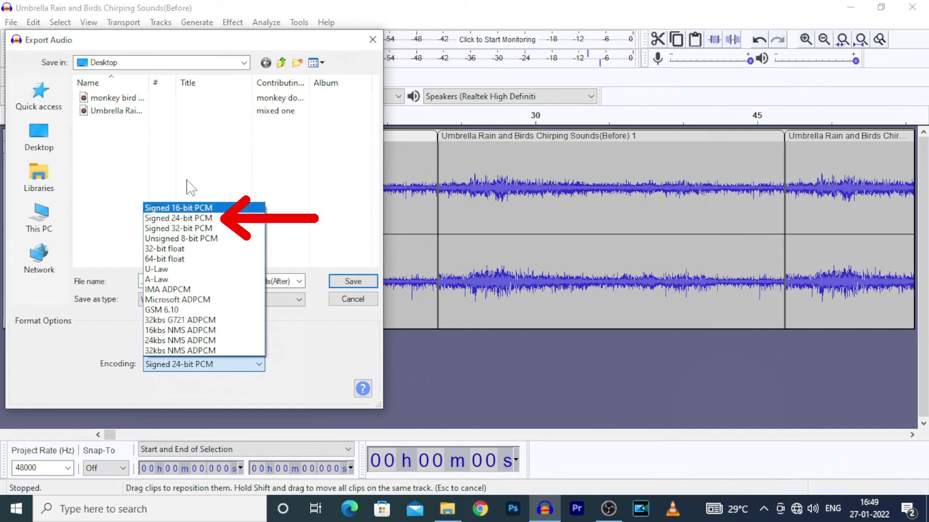
left_click(194, 222)
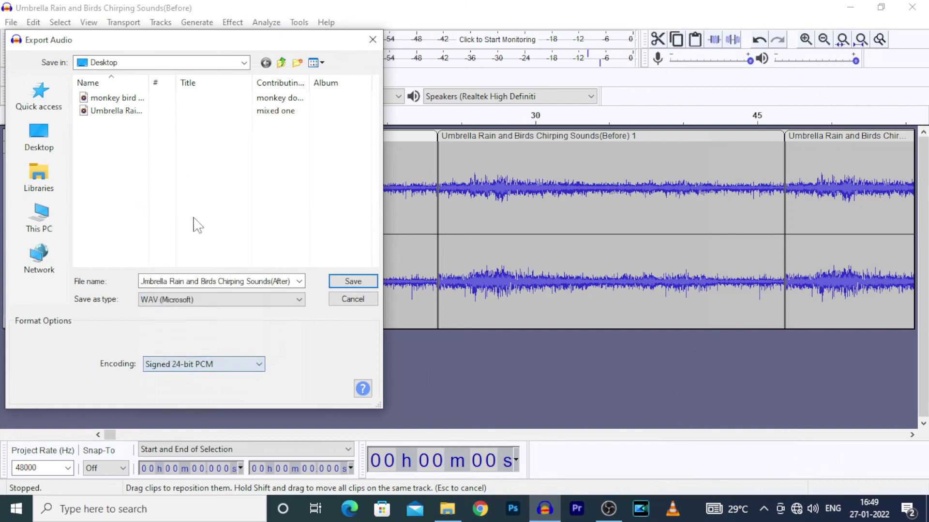
left_click(347, 281)
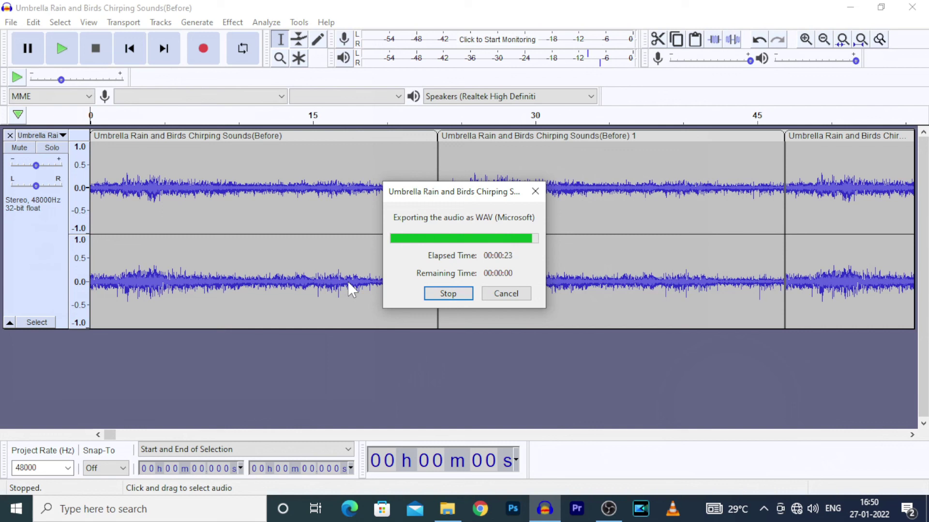
- Minimize Audacity and open the exported (After) WAV from the Desktop in Groove Music
left_click(849, 8)
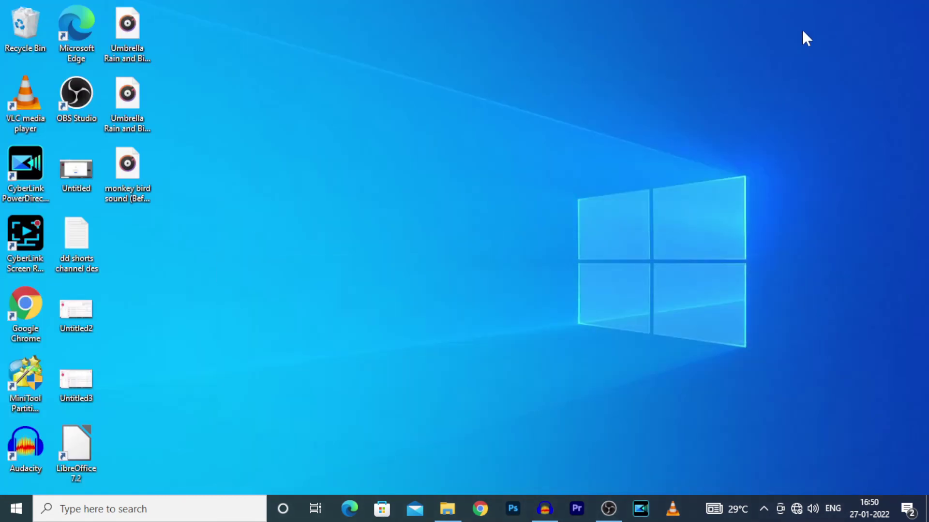
double_click(132, 36)
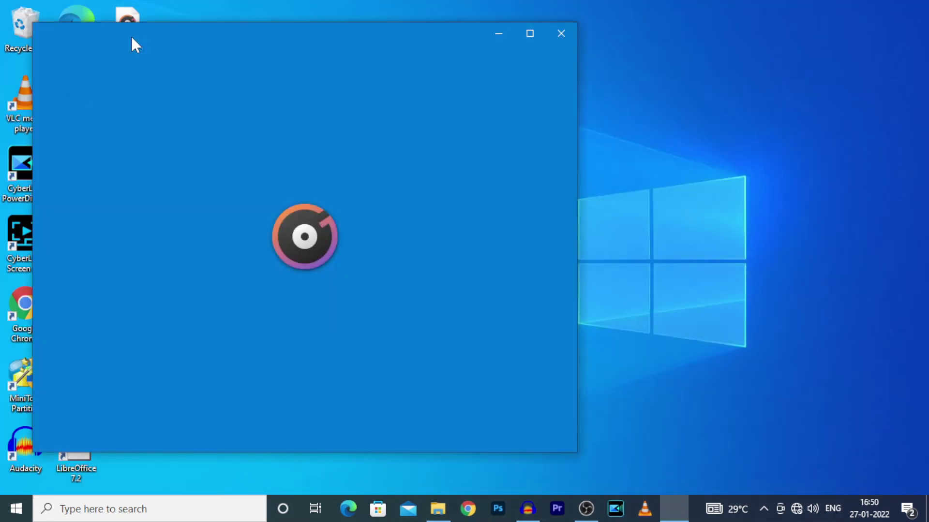